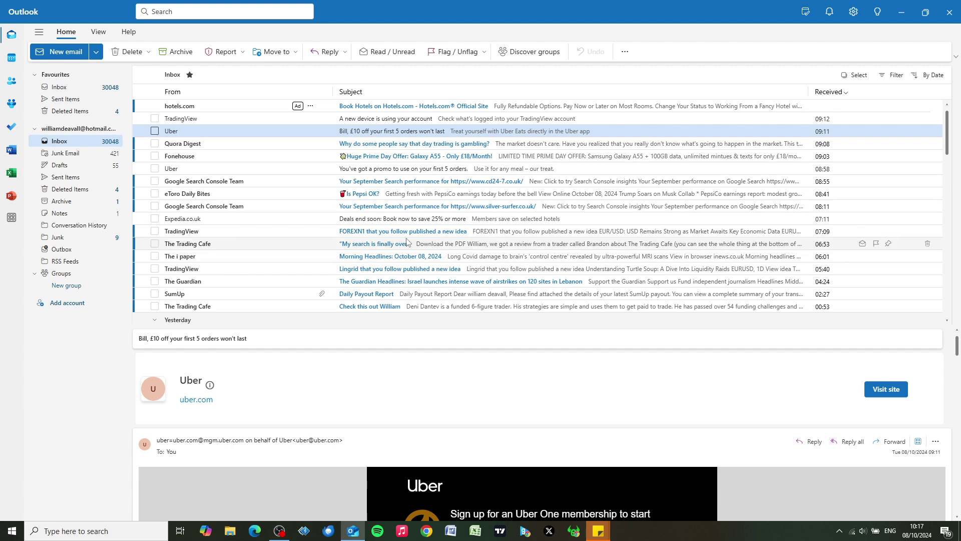
# Minimise the Outlook window to reveal the desktop and launch Chrome.
pyautogui.click(903, 16)
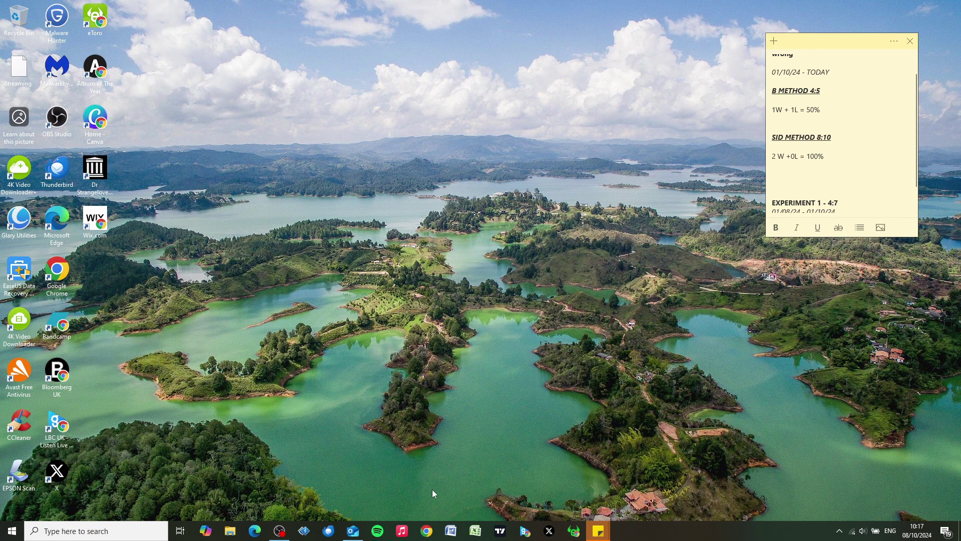
pyautogui.click(429, 533)
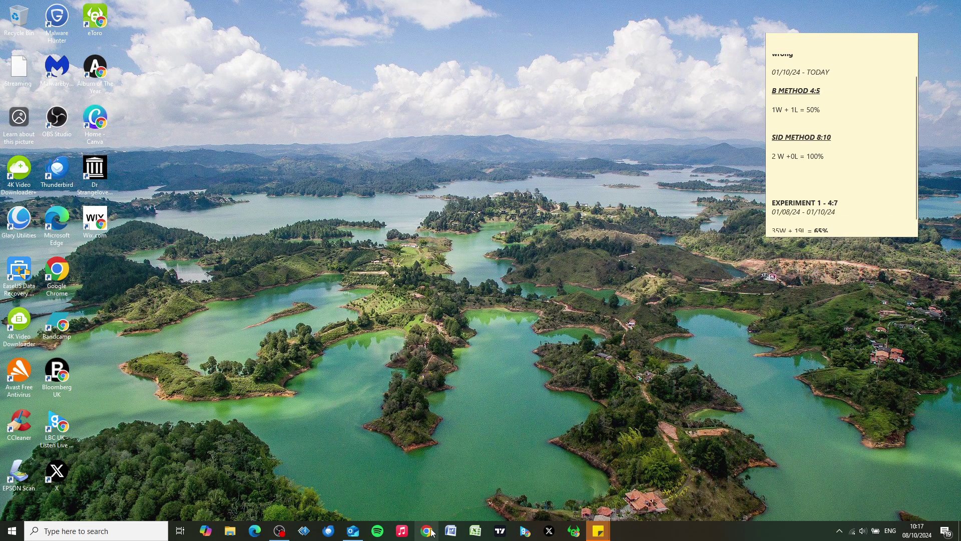
# Go to the Outlook.com mail settings and search the settings for 'storage'.
pyautogui.write('outlook.live.com/mail/0/options/mail/layout')
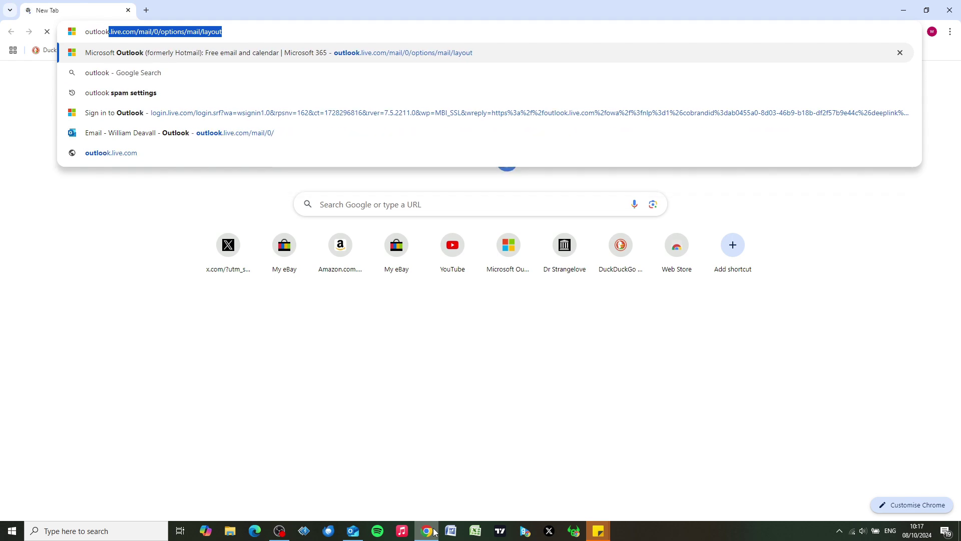
pyautogui.press('Return')
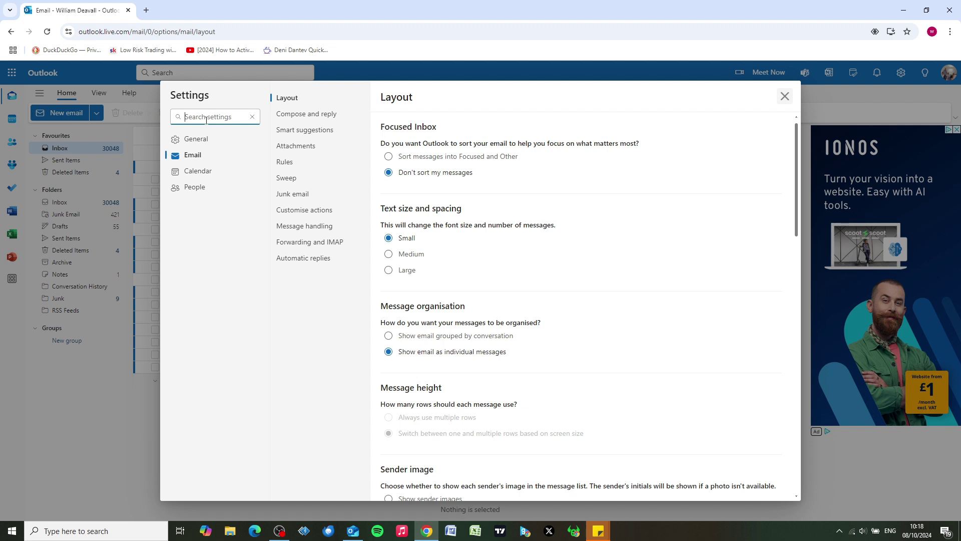
pyautogui.write('storage')
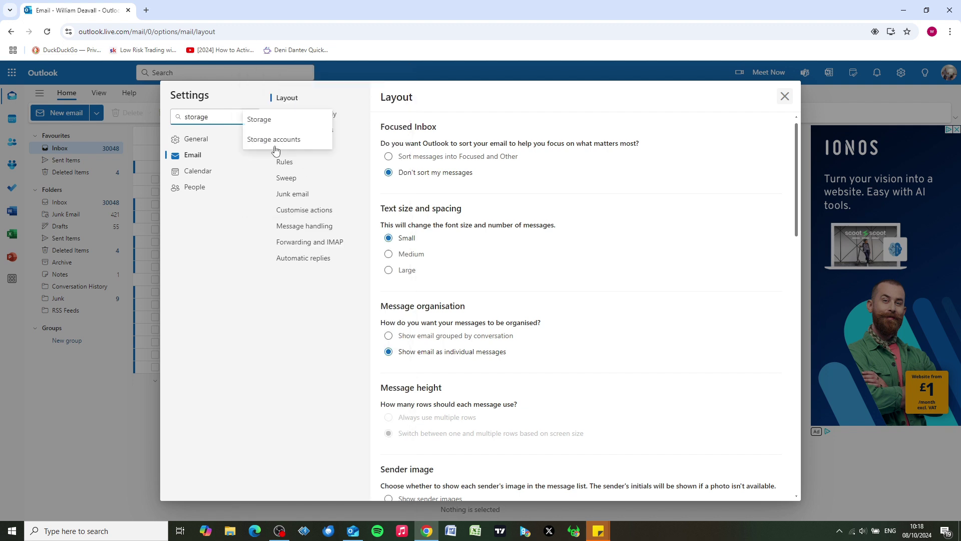
# Open Storage settings, expand Email storage and empty all 421 Junk Email messages.
pyautogui.click(268, 121)
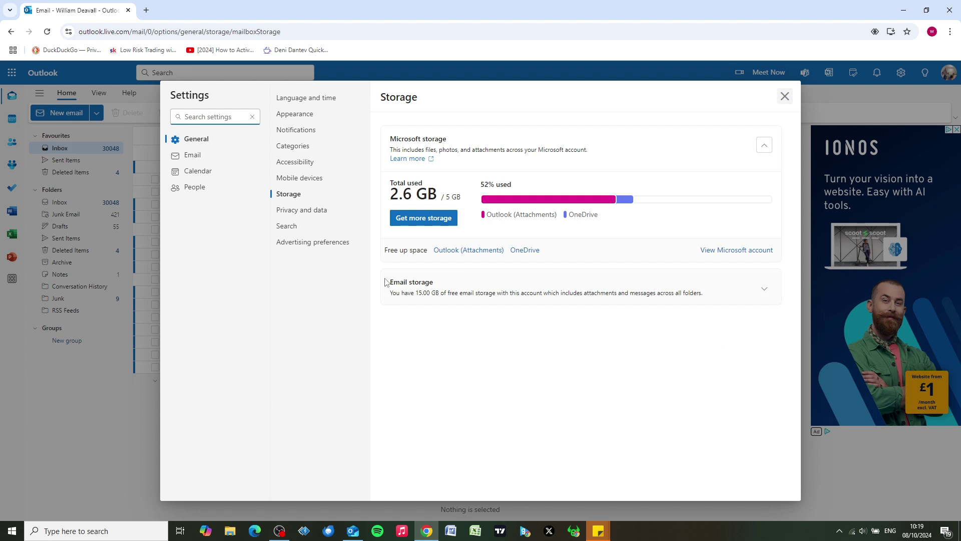
pyautogui.click(764, 289)
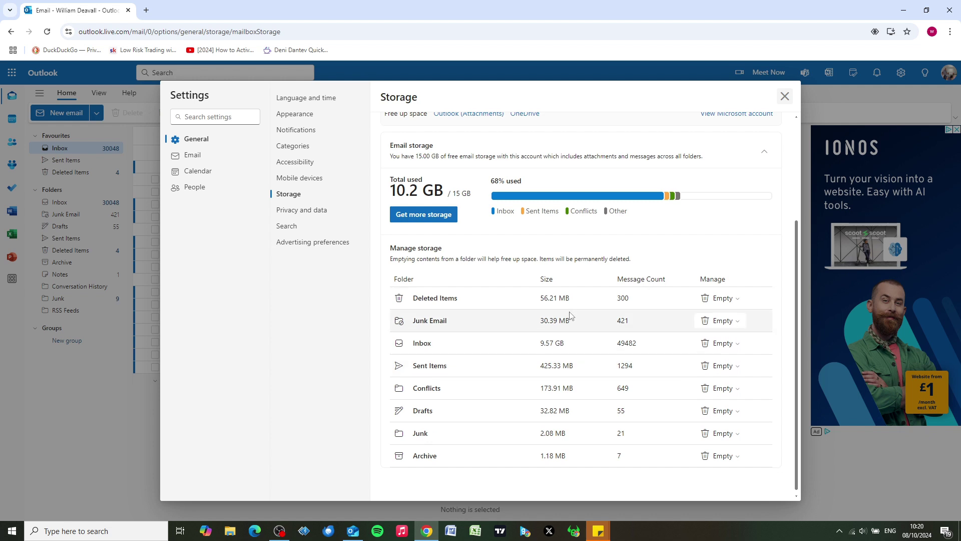
pyautogui.click(731, 324)
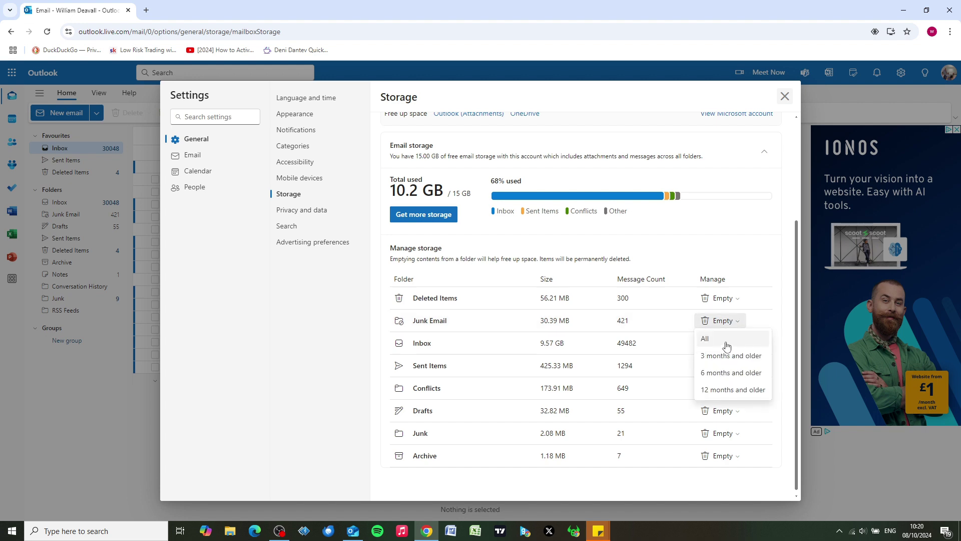
pyautogui.click(718, 344)
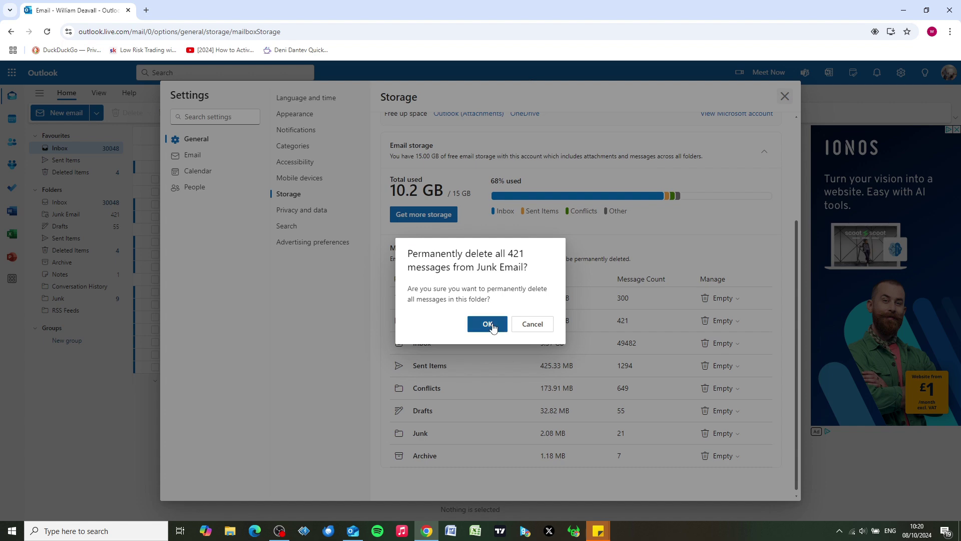
pyautogui.click(492, 325)
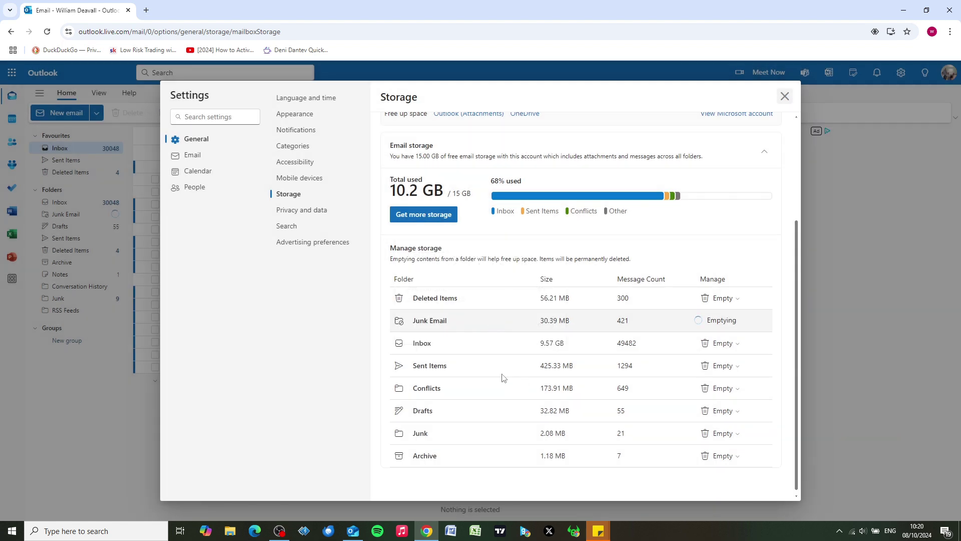
# Empty all Sent Items and the 649 Conflicts messages, then close Settings.
pyautogui.click(724, 370)
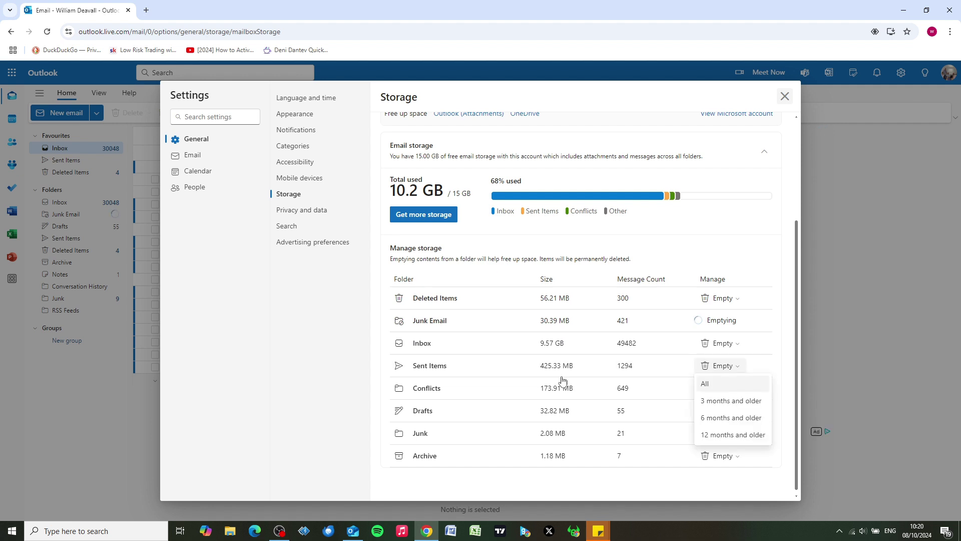
pyautogui.click(716, 416)
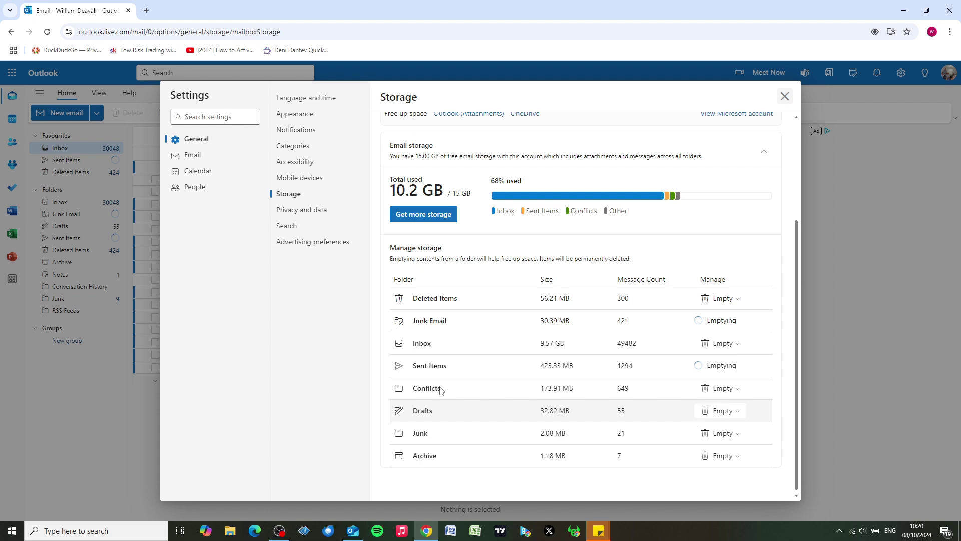
pyautogui.click(719, 388)
pyautogui.click(487, 324)
pyautogui.scroll(3, 471, 333)
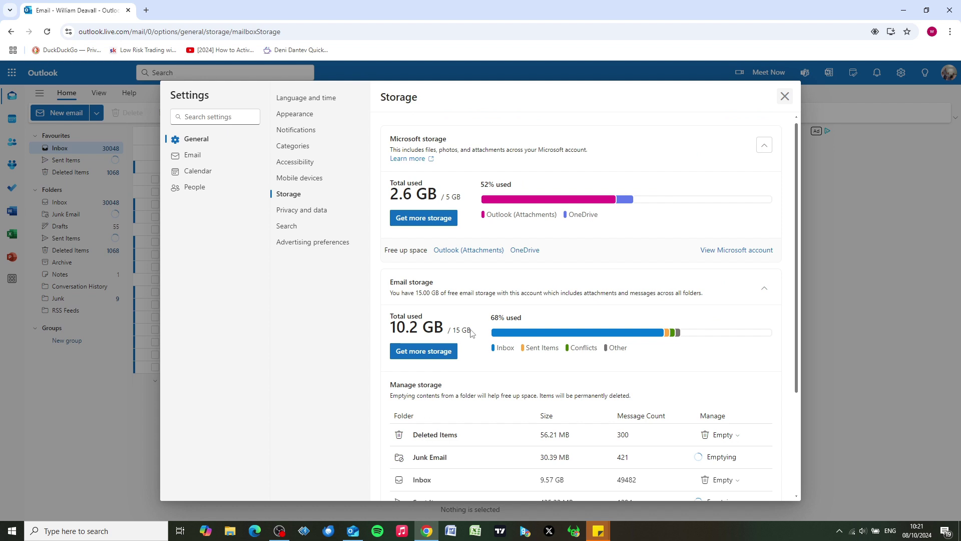
pyautogui.scroll(-2, 481, 351)
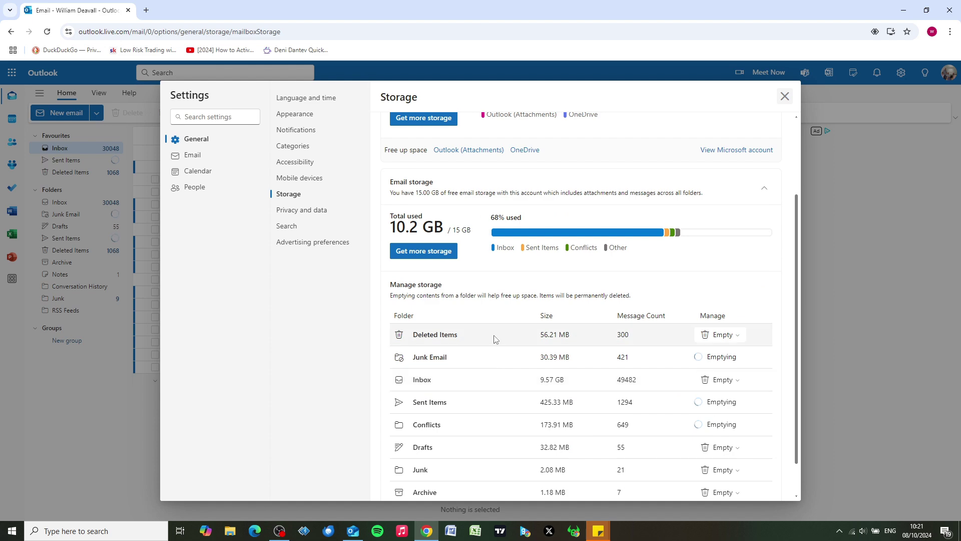
pyautogui.press('Escape')
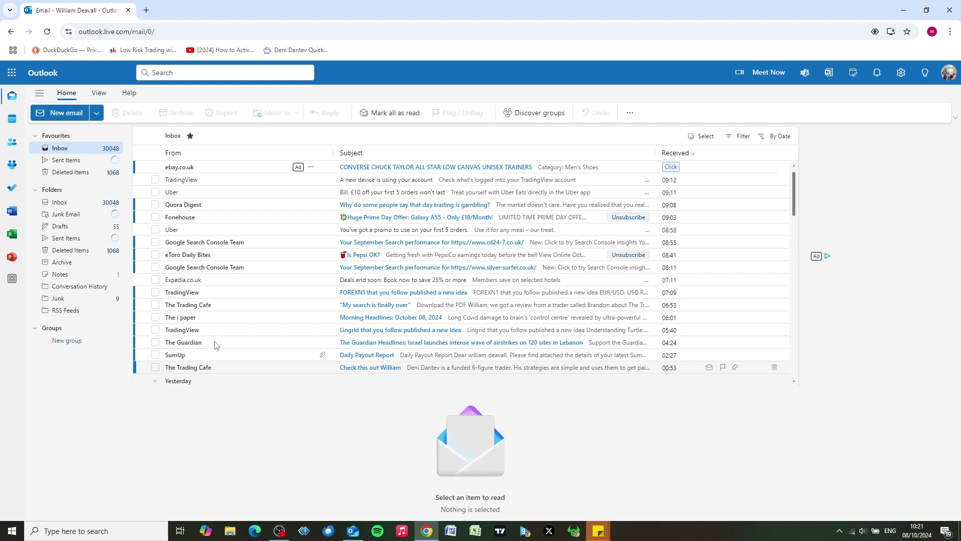
# Sort the Inbox oldest first so 2005 emails lead, then select every Inbox email.
pyautogui.click(780, 141)
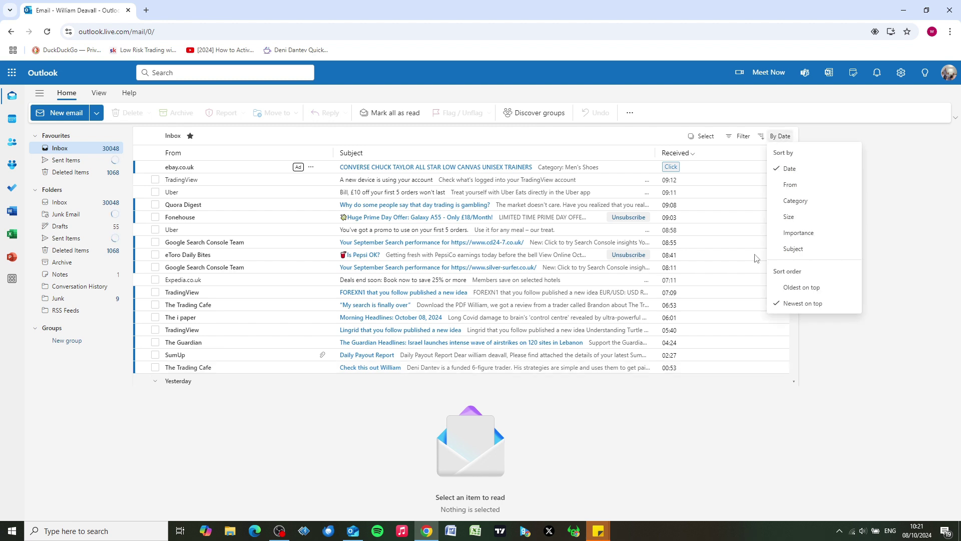
pyautogui.click(801, 288)
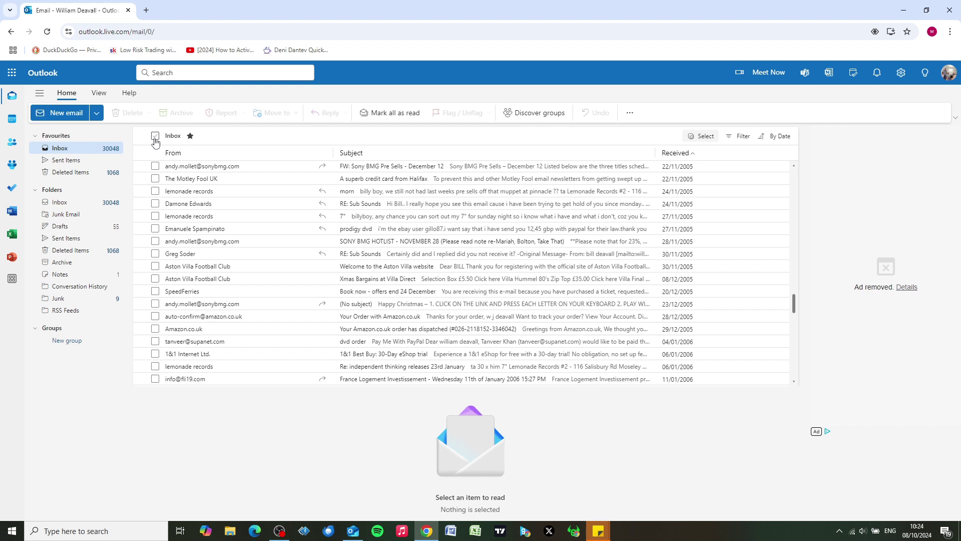
pyautogui.click(155, 136)
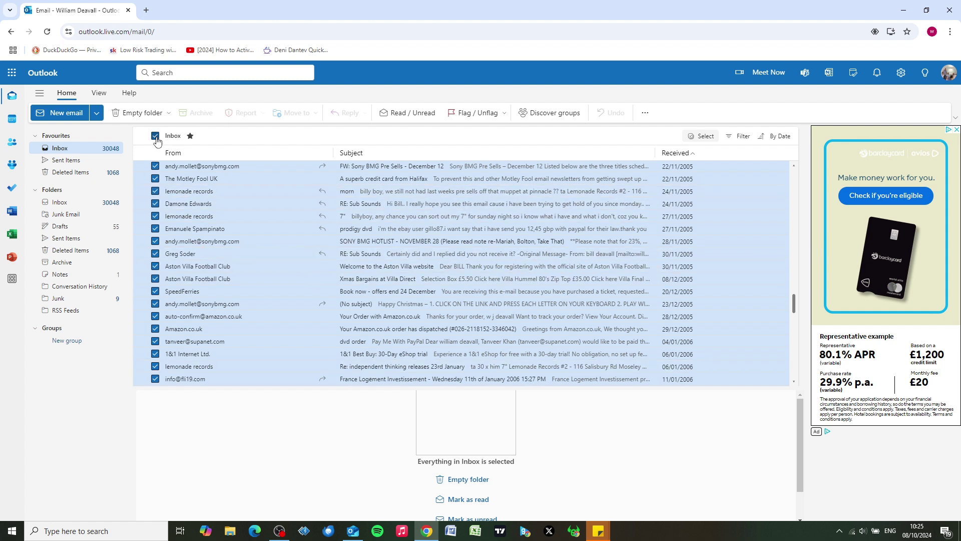
pyautogui.click(156, 136)
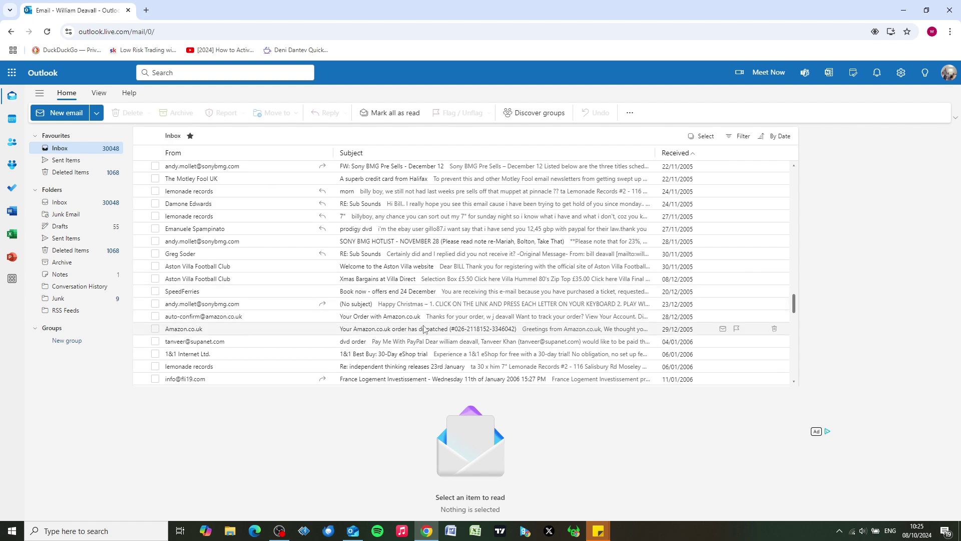
pyautogui.scroll(-1, 405, 350)
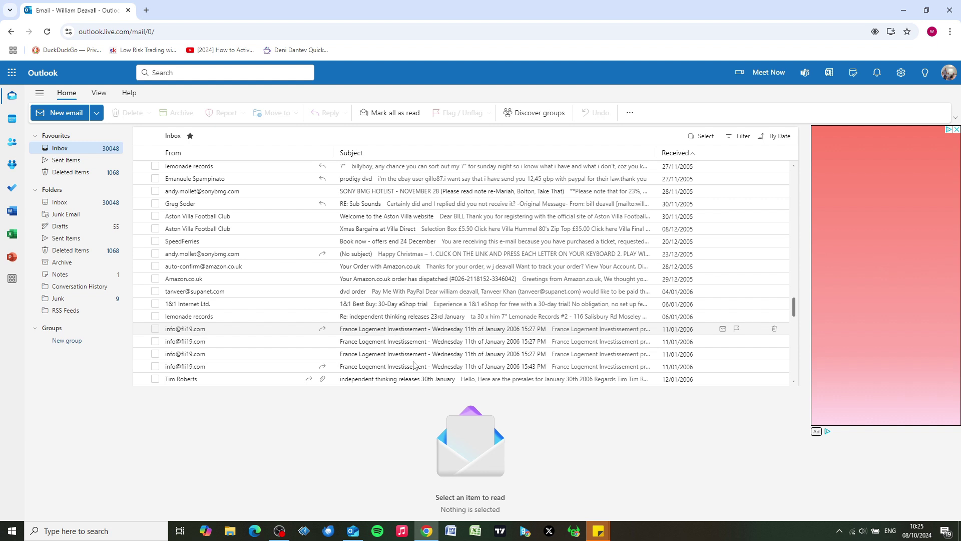
pyautogui.click(390, 378)
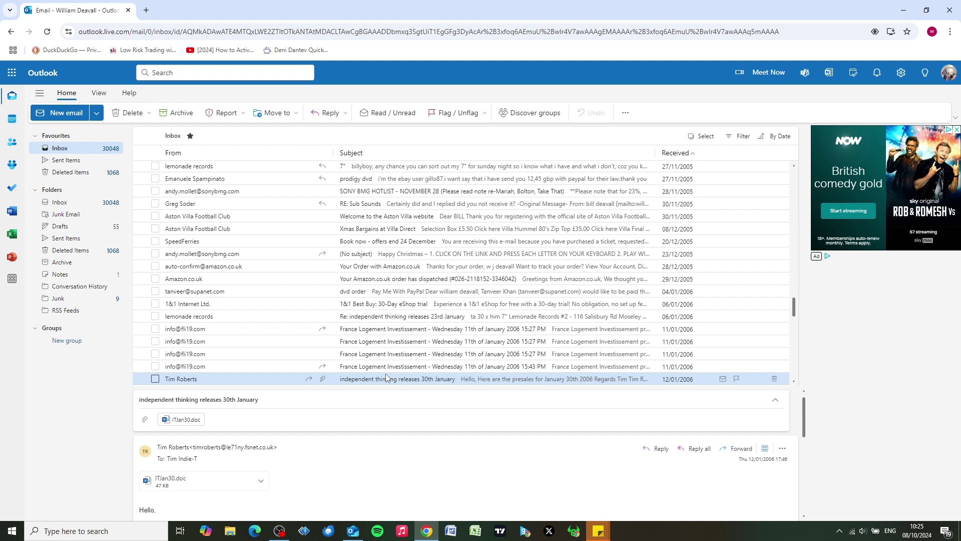
# Extend the selection from the 12/01/2006 email up to the 25/07/2005 email.
pyautogui.hotkey('shift', 'Up')
pyautogui.hotkey('shift', 'Up')
pyautogui.hotkey('shift', 'Up')
pyautogui.hotkey('shift', 'Up')
pyautogui.hotkey('shift', 'Up')
pyautogui.hotkey('shift', 'Up')
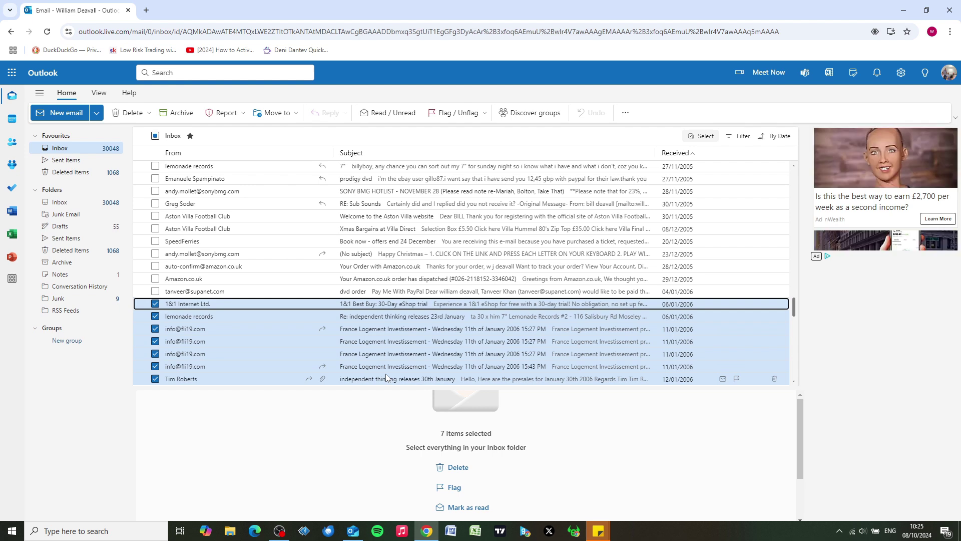
pyautogui.hotkey('shift', 'Up')
pyautogui.hotkey('shift', 'Up')
pyautogui.hotkey('shift', 'Up')
pyautogui.hotkey('shift', 'Up')
pyautogui.hotkey('shift', 'Up')
pyautogui.hotkey('shift', 'Up')
pyautogui.hotkey('shift', 'Up')
pyautogui.hotkey('shift', 'Up')
pyautogui.hotkey('shift', 'Up')
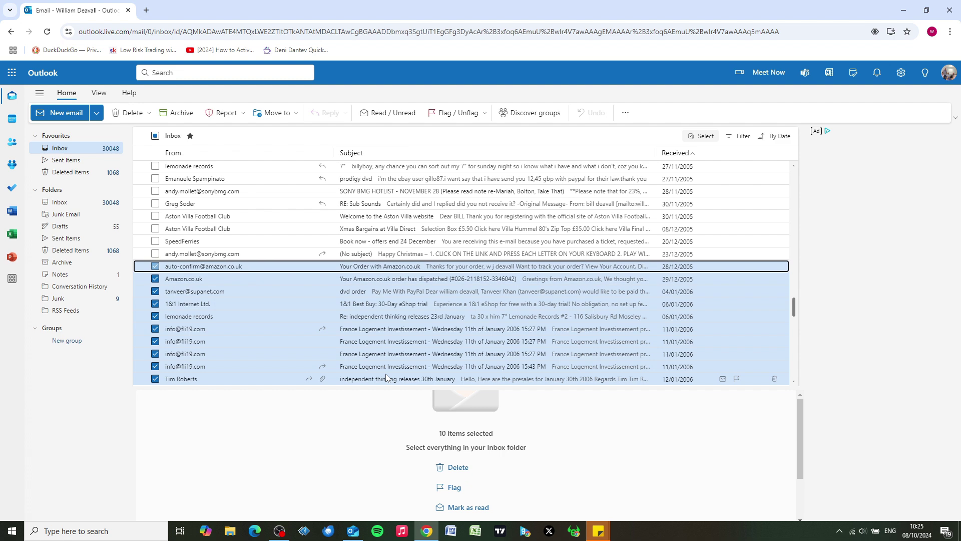
pyautogui.hotkey('shift', 'Up')
pyautogui.hotkey('shift', 'Up')
pyautogui.hotkey('shift', 'Up')
pyautogui.hotkey('shift', 'Up')
pyautogui.hotkey('shift', 'Up')
pyautogui.hotkey('shift', 'Up')
pyautogui.hotkey('shift', 'Up')
pyautogui.hotkey('shift', 'Up')
pyautogui.hotkey('shift', 'Up')
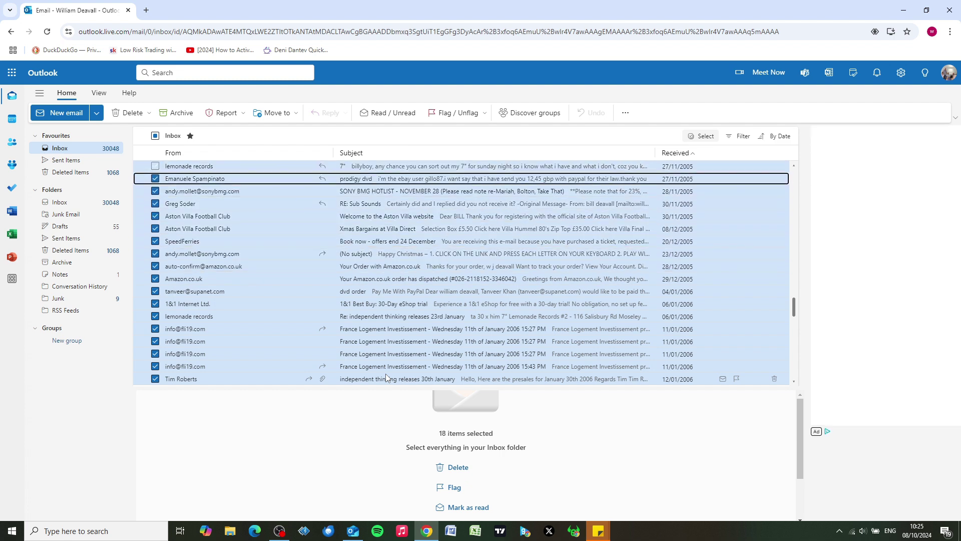
pyautogui.hotkey('shift', 'Up')
pyautogui.hotkey('shift', 'Up')
pyautogui.hotkey('shift', 'Up')
pyautogui.hotkey('shift', 'Up')
pyautogui.hotkey('shift', 'Up')
pyautogui.hotkey('shift', 'Up')
pyautogui.hotkey('shift', 'Up')
pyautogui.hotkey('shift', 'Up')
pyautogui.hotkey('shift', 'Up')
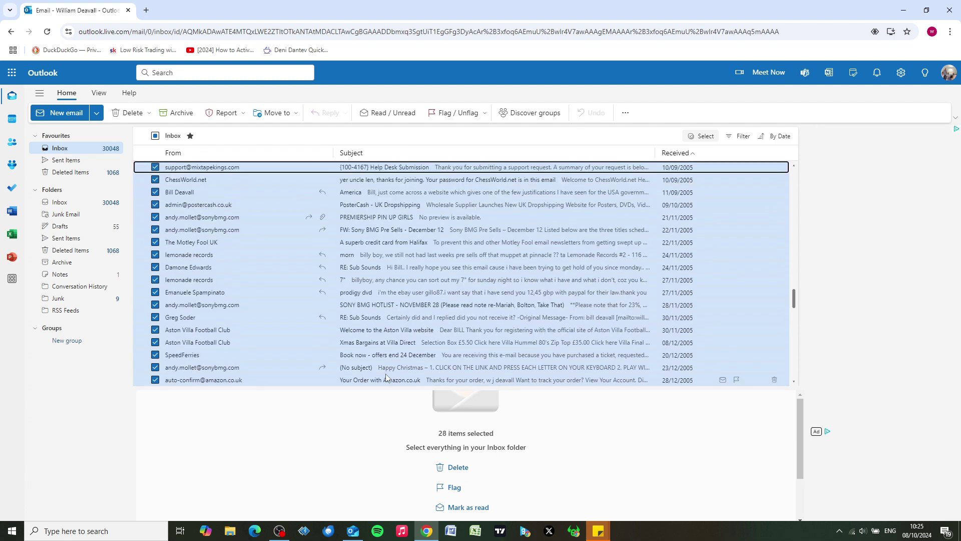
pyautogui.hotkey('shift', 'Up')
pyautogui.hotkey('shift', 'Up')
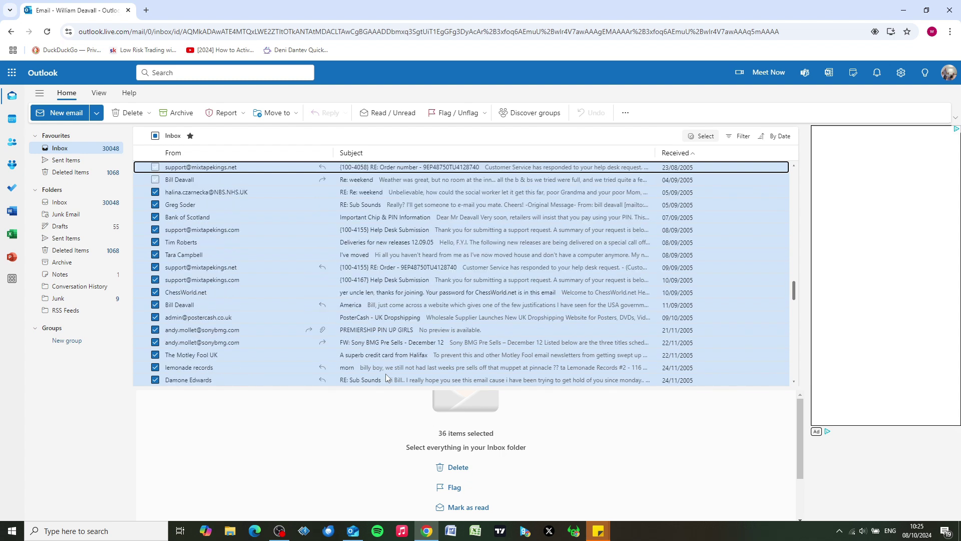
pyautogui.hotkey('shift', 'Up')
pyautogui.hotkey('shift', 'Up')
pyautogui.hotkey('shift', 'Up')
pyautogui.hotkey('shift', 'Up')
pyautogui.hotkey('shift', 'Up')
pyautogui.hotkey('shift', 'Up')
pyautogui.hotkey('shift', 'Up')
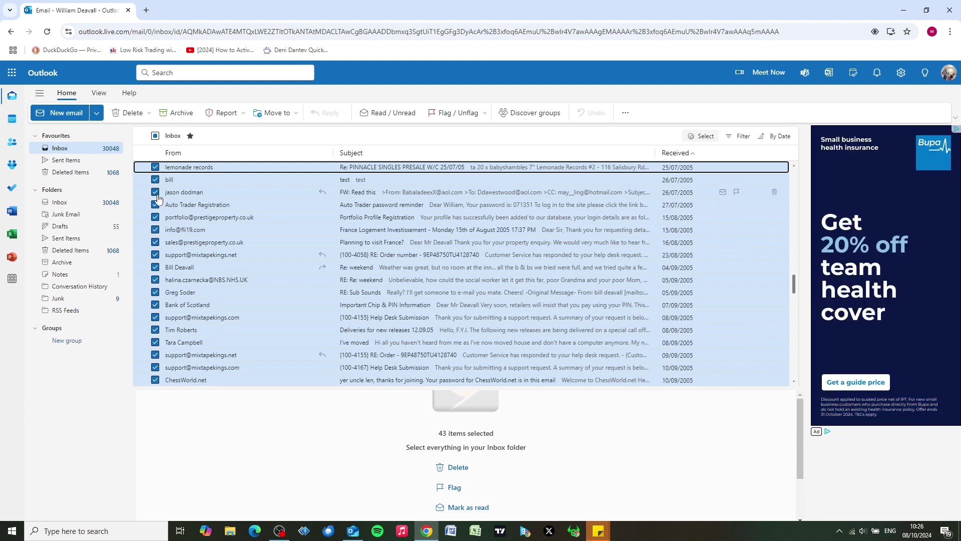
# Untick the 'FW: Read this', 23/08/2005 order and 08/09/2005 'I've moved' emails.
pyautogui.click(155, 192)
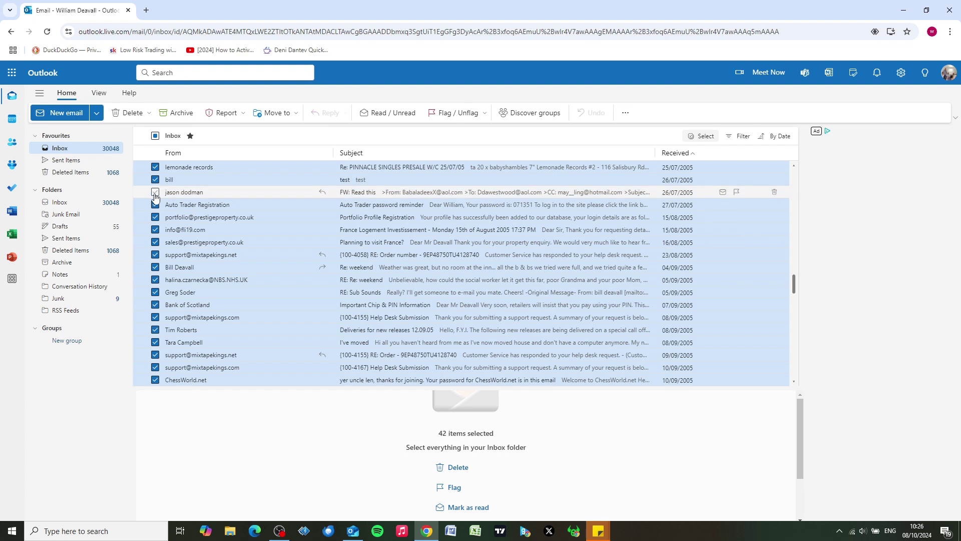
pyautogui.click(155, 254)
pyautogui.click(155, 342)
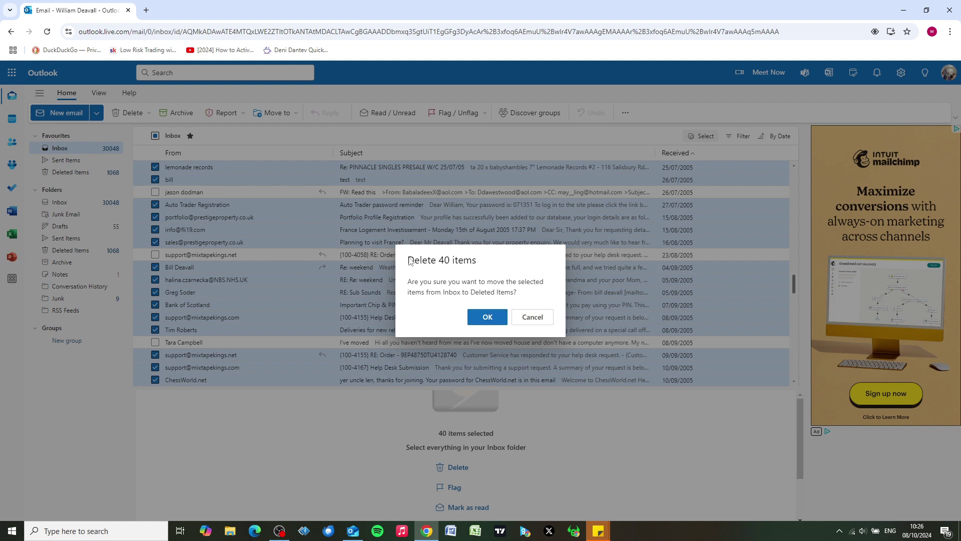
# Confirm deleting the 40 selected emails and sort the Inbox newest on top.
pyautogui.click(483, 318)
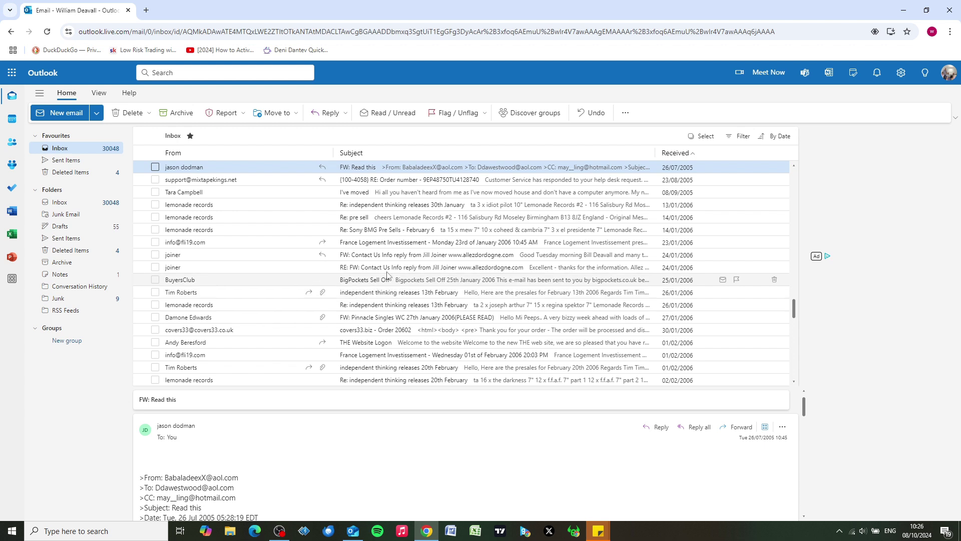
pyautogui.click(779, 136)
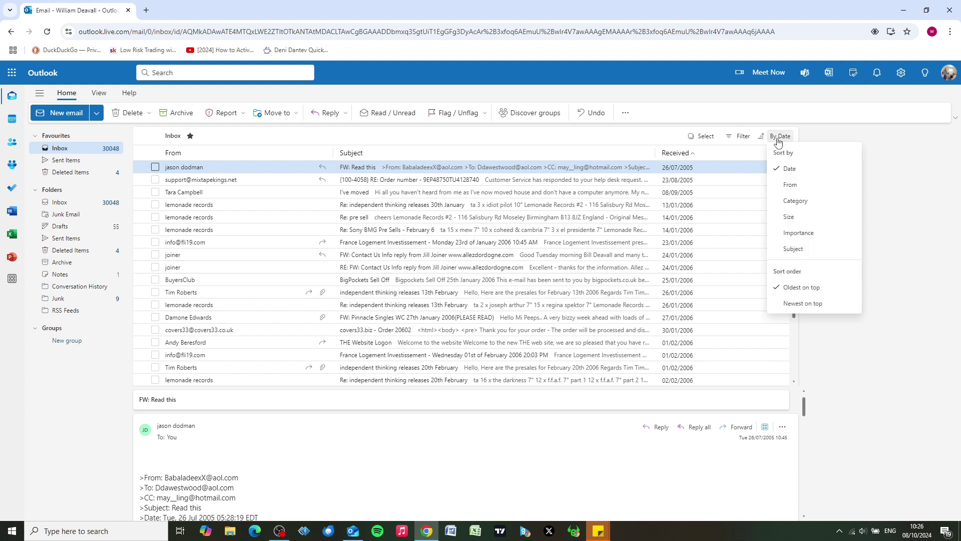
pyautogui.click(796, 304)
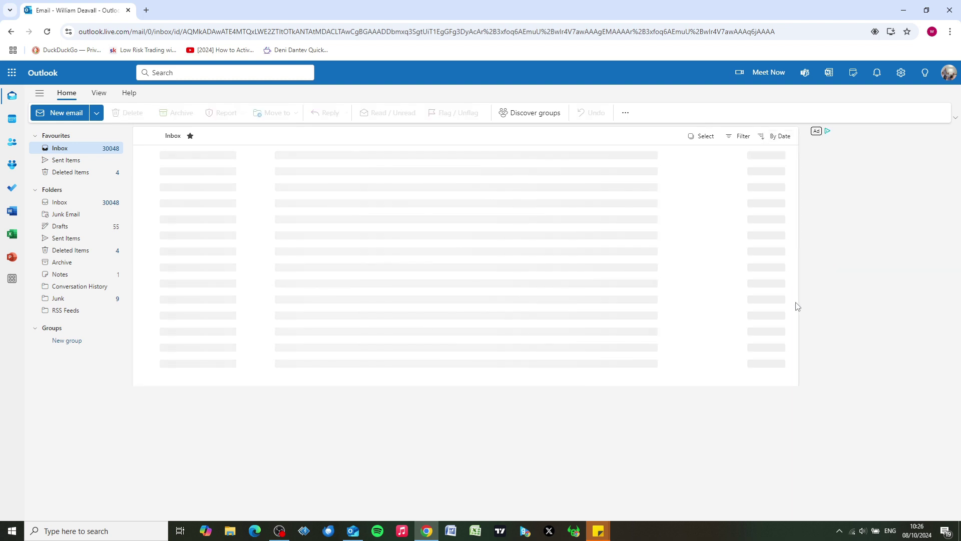